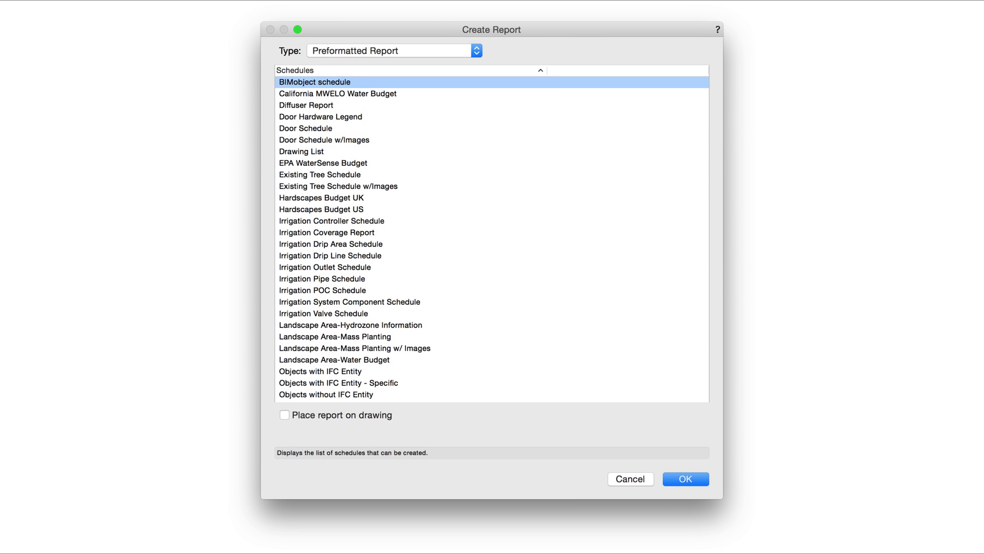
Look through the full list of preformatted schedules available for a new report.
scroll(491, 239, "down", 5)
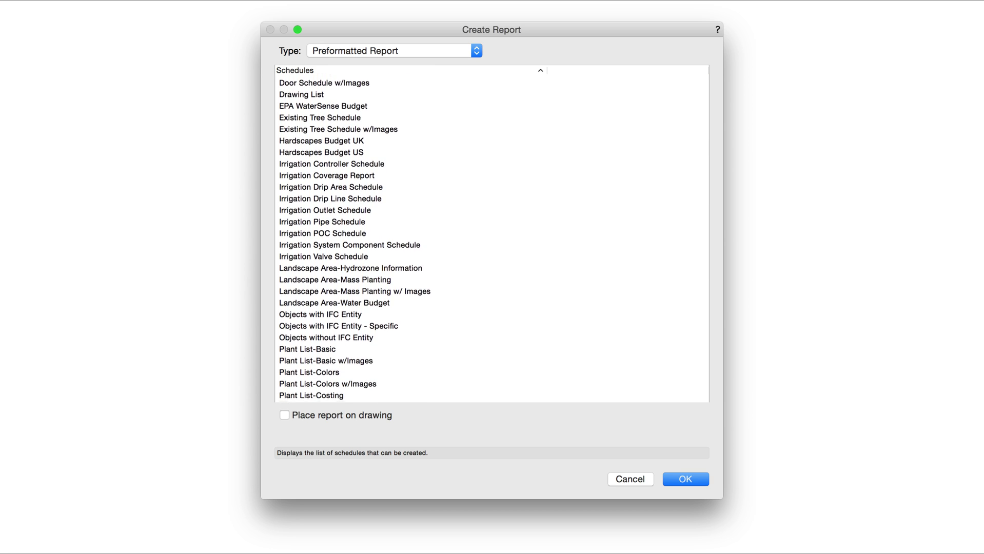
scroll(492, 233, "down", 5)
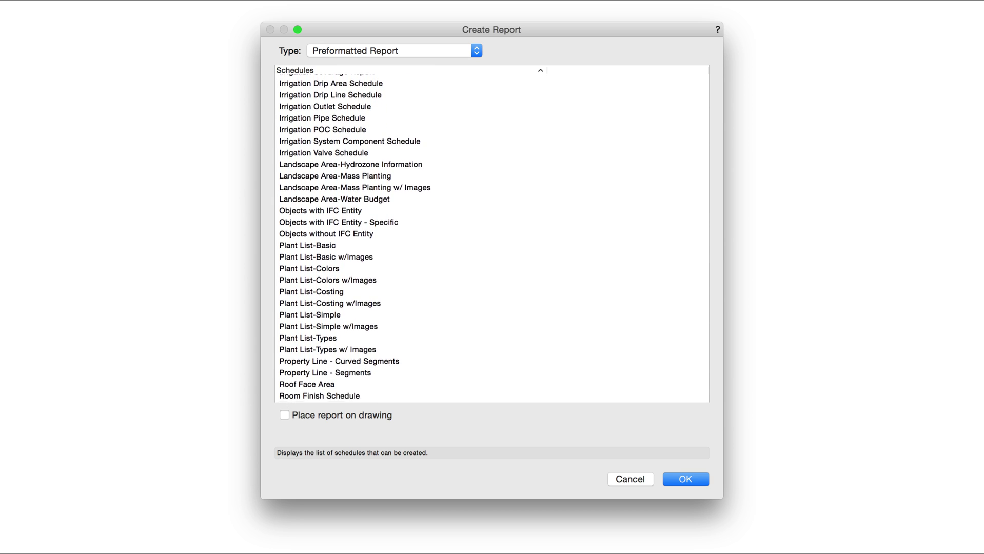
scroll(491, 233, "down", 5)
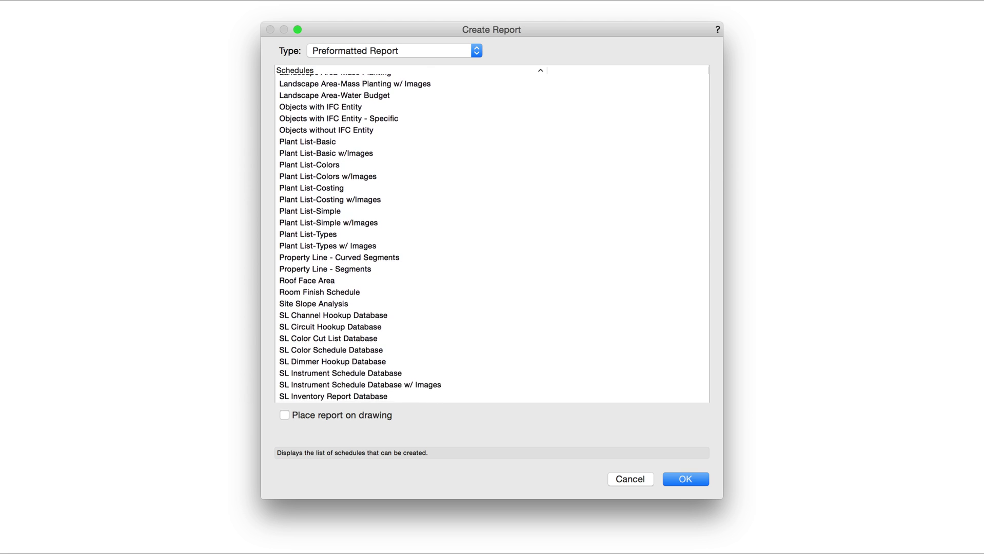
scroll(491, 233, "down", 5)
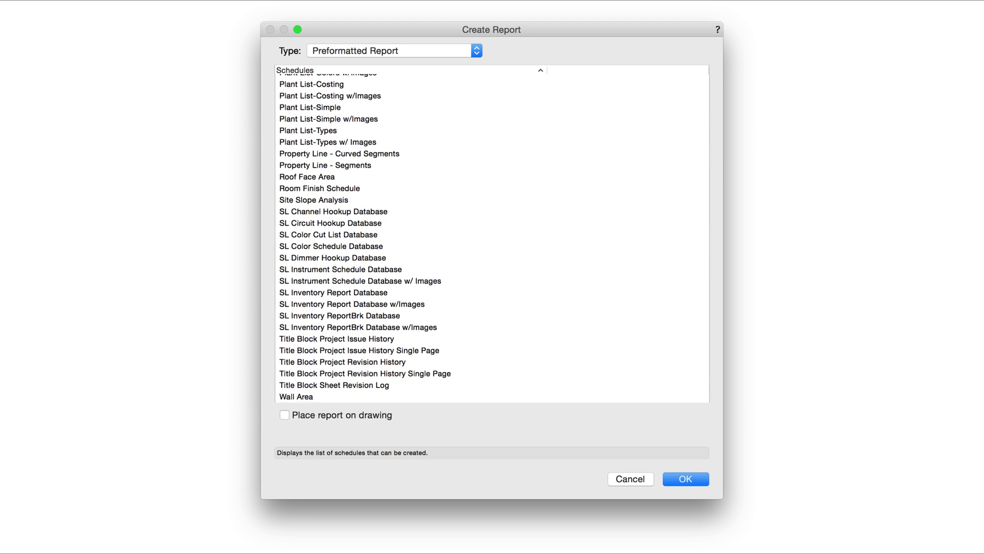
scroll(491, 233, "down", 1)
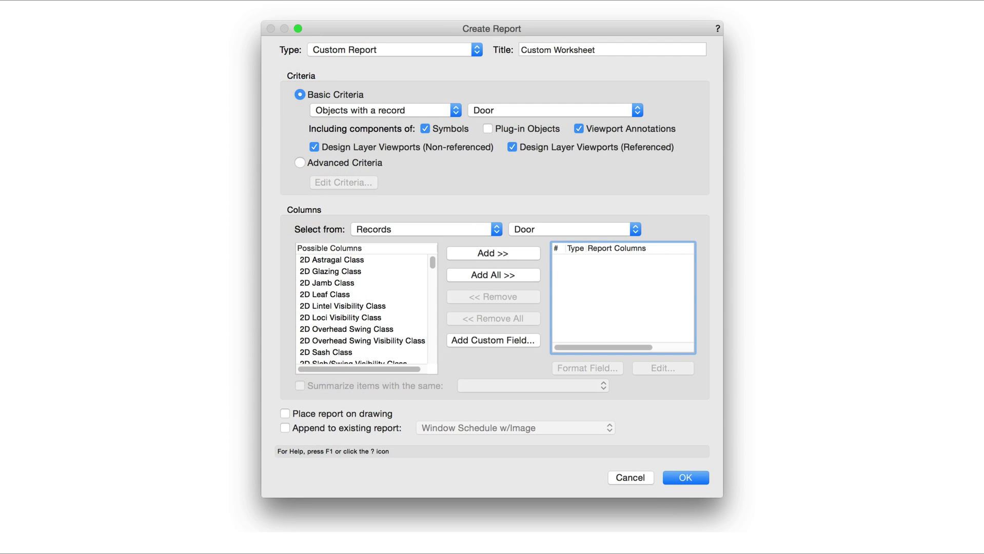
Review the record types available for the custom report's basic criteria, keeping Door.
left_click_drag(610, 49, 516, 49)
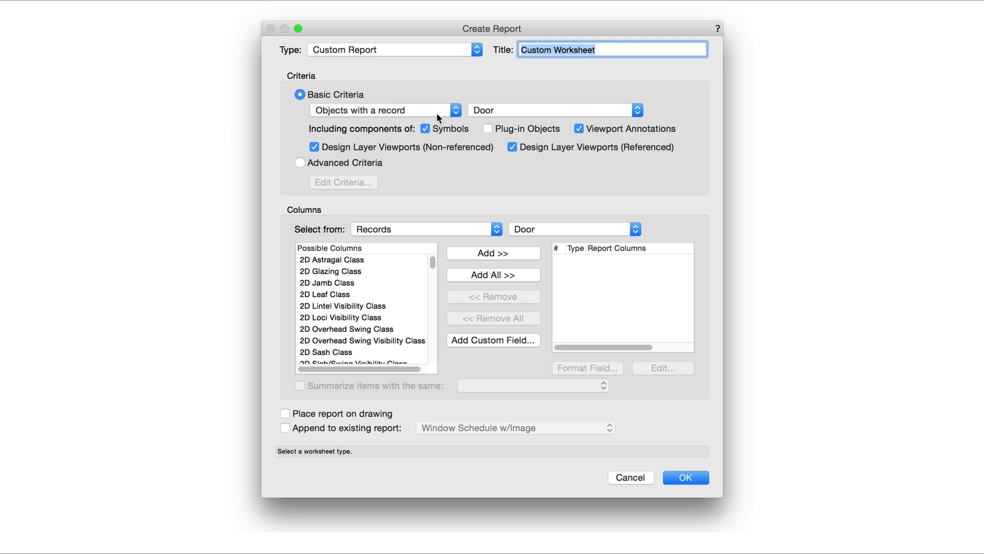
left_click(630, 110)
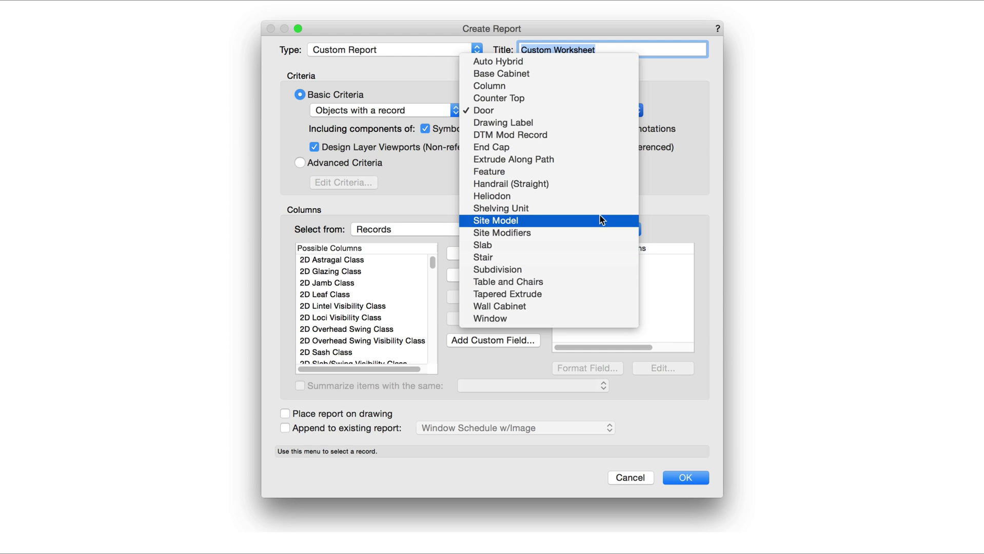
left_click(524, 109)
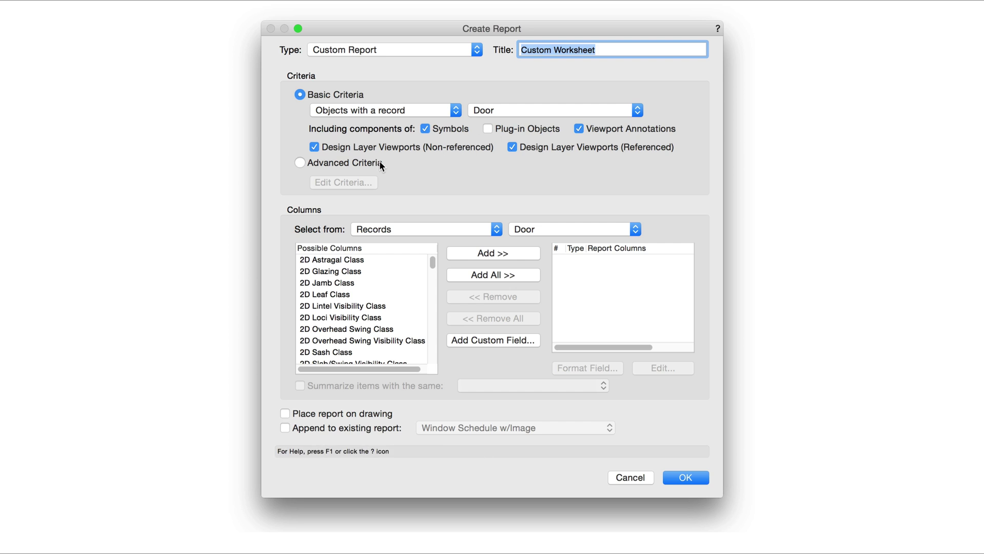
Switch the report to advanced criteria listing objects whose Door record is present and whose layer is Main-Floor One.
left_click(299, 162)
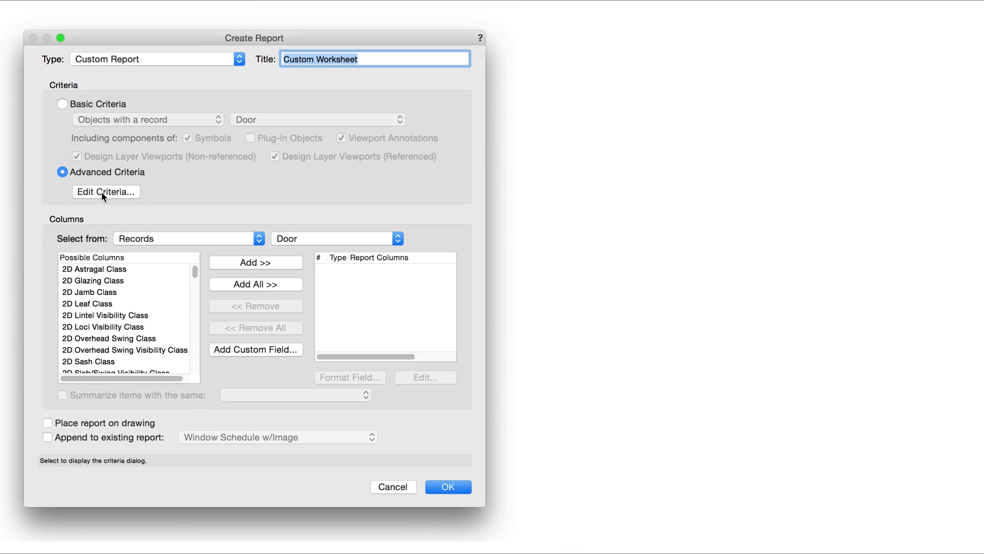
left_click(215, 190)
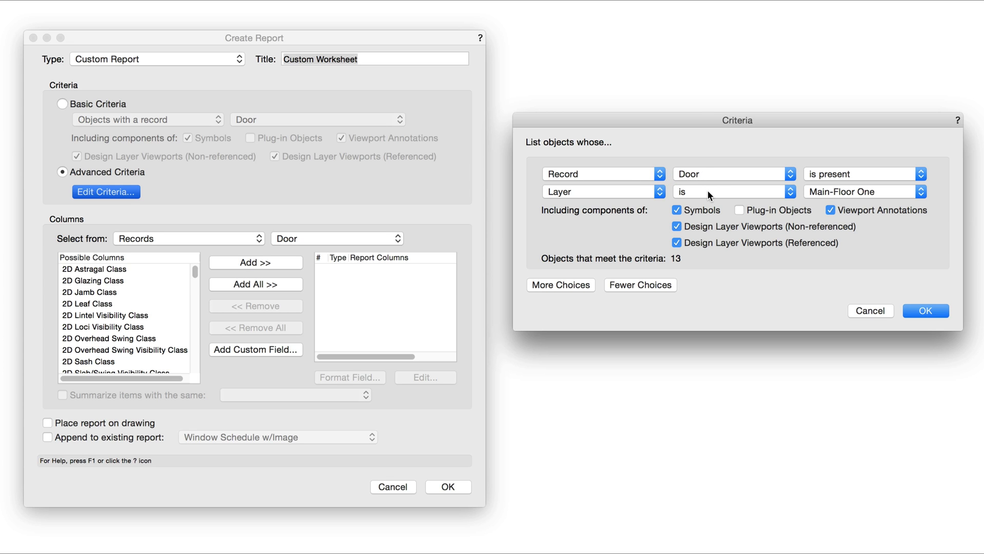
left_click(917, 309)
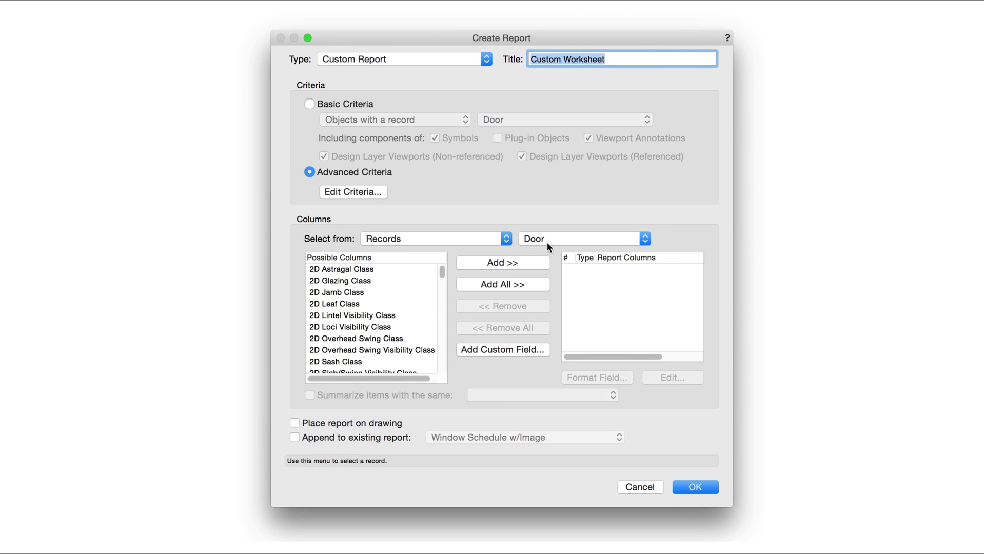
Add the Door columns from 2D Astragal Class through 2D Lintel Visibility Class to the report and select 2D Leaf Class.
mouse_move(442, 272)
left_mouse_down()
mouse_move(442, 286)
mouse_move(442, 269)
left_mouse_up()
left_click(373, 270)
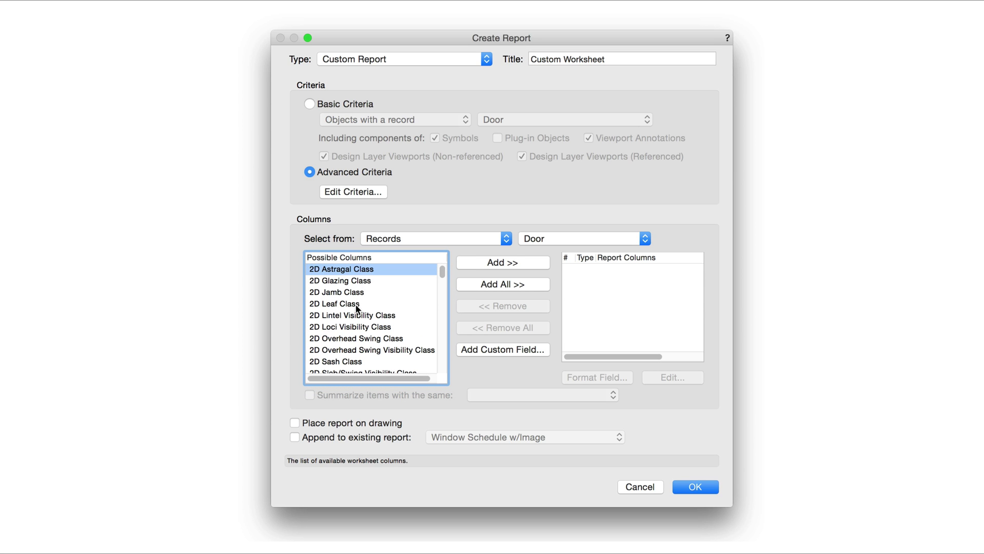
left_click(362, 315, "shift")
left_click(478, 262)
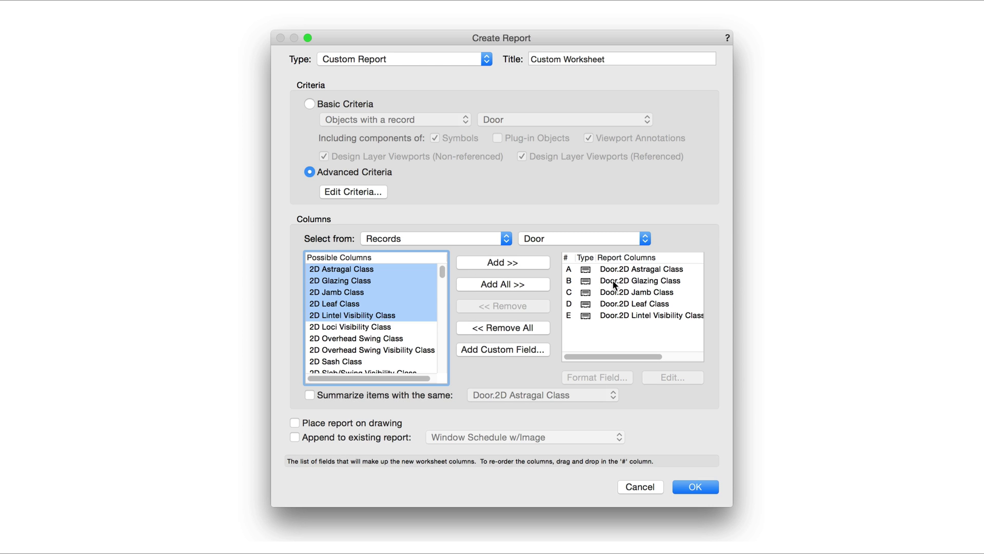
mouse_move(568, 304)
left_mouse_down()
mouse_move(568, 281)
mouse_move(570, 313)
left_mouse_up()
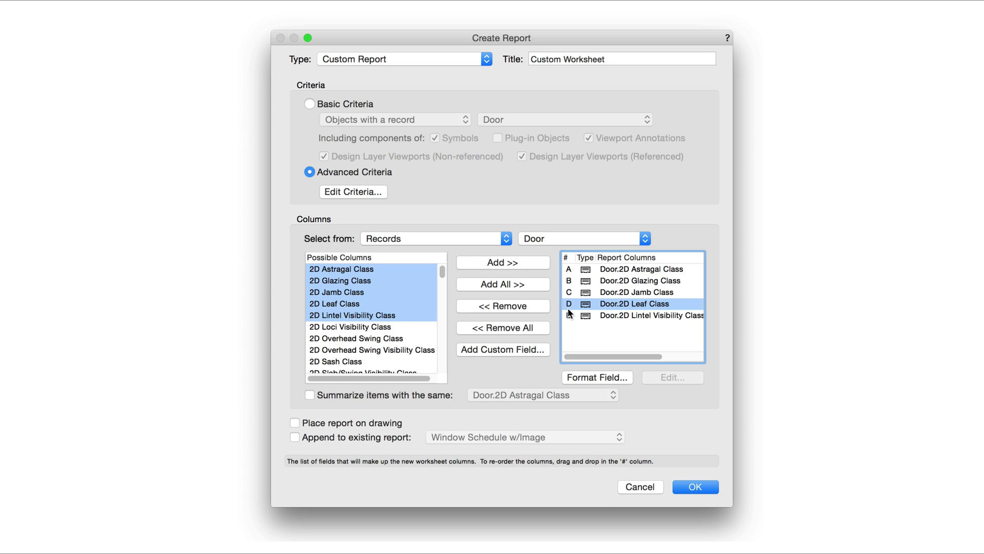
Inspect the name and formula settings for a custom report field, then dismiss them without adding a field.
left_click(515, 351)
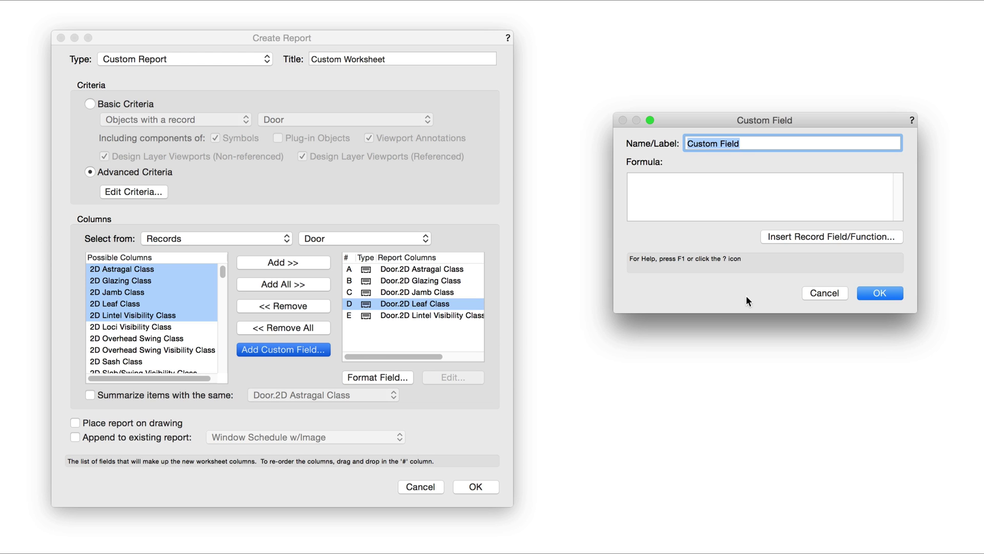
left_click(829, 292)
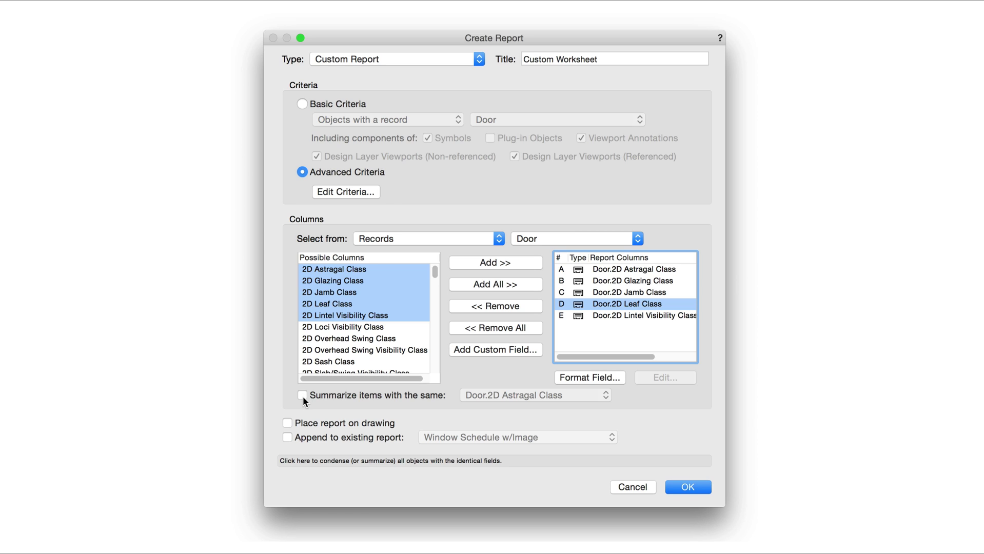
Try summarizing report items that share the same Door.2D Astragal Class value.
left_click(302, 395)
left_click(491, 394)
left_click(491, 395)
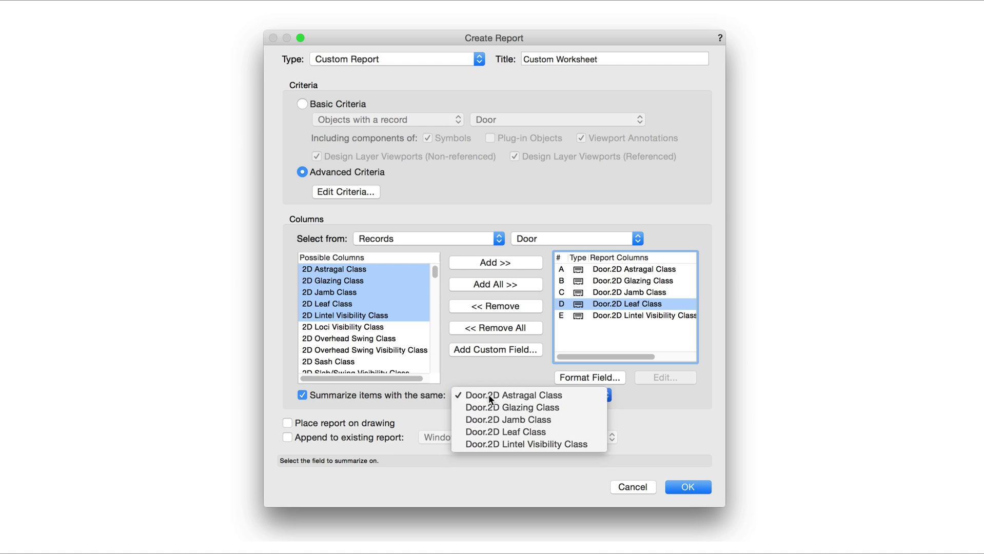
left_click(302, 394)
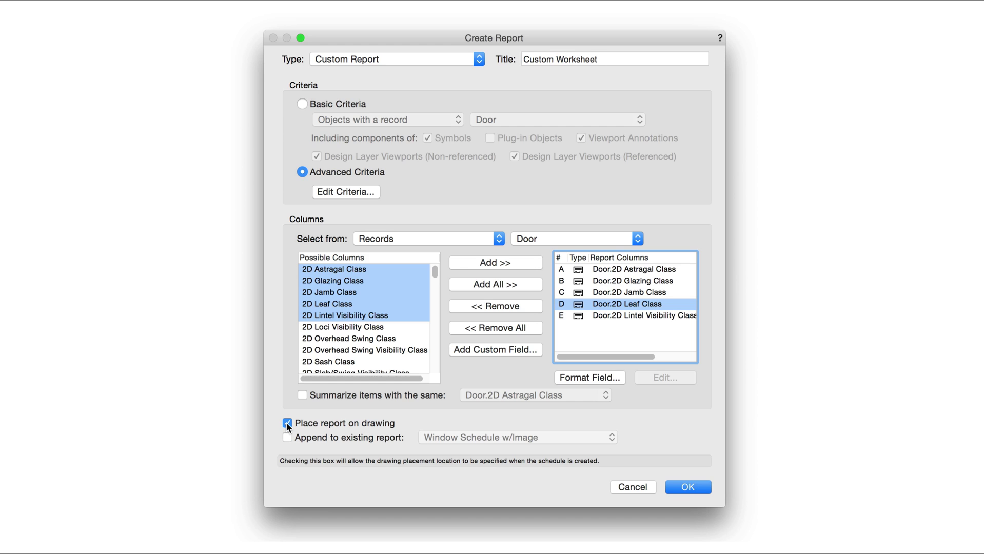
Toggle the report's options for placing it on the drawing and appending it to an existing report.
left_click(288, 423)
left_click(287, 436)
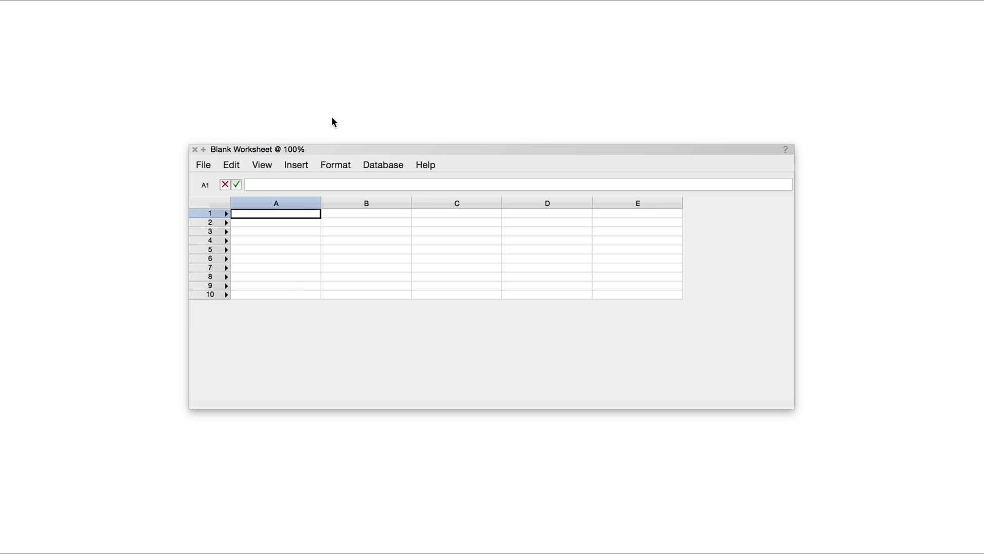
Select row 3 of the blank worksheet and examine the database commands available for it.
left_click(208, 231)
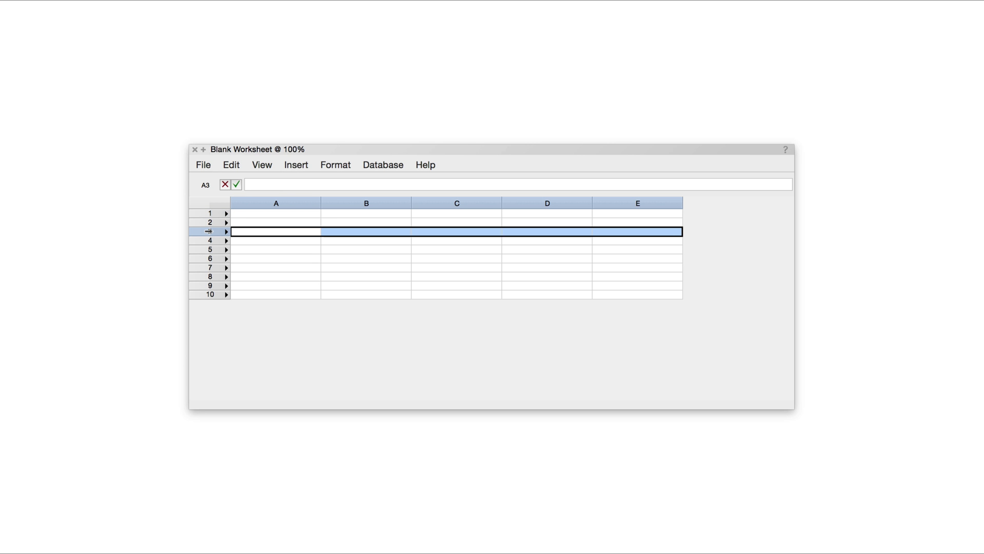
left_click(387, 167)
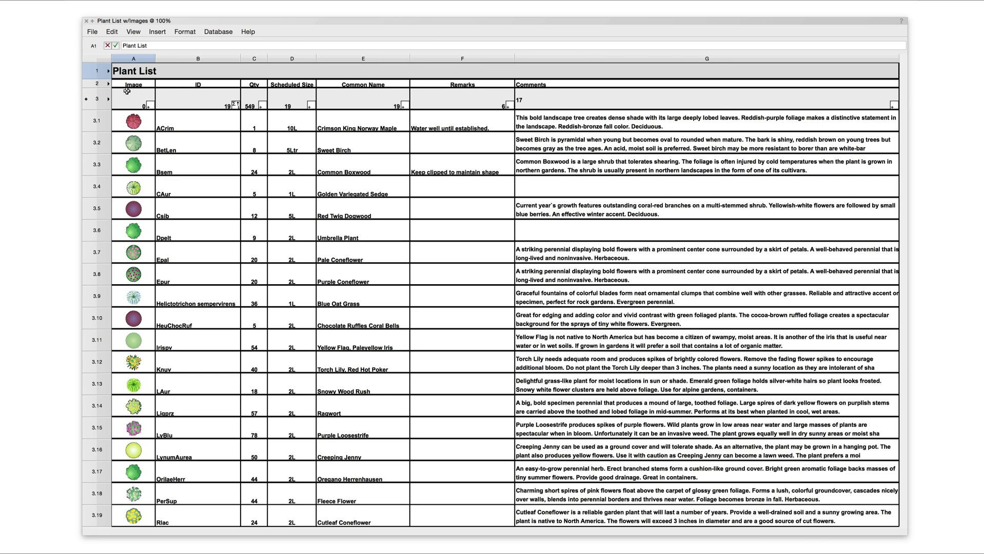
Select database row 3 of the Plant List worksheet, hide the database headers and show them again.
left_click(96, 93)
left_click(133, 31)
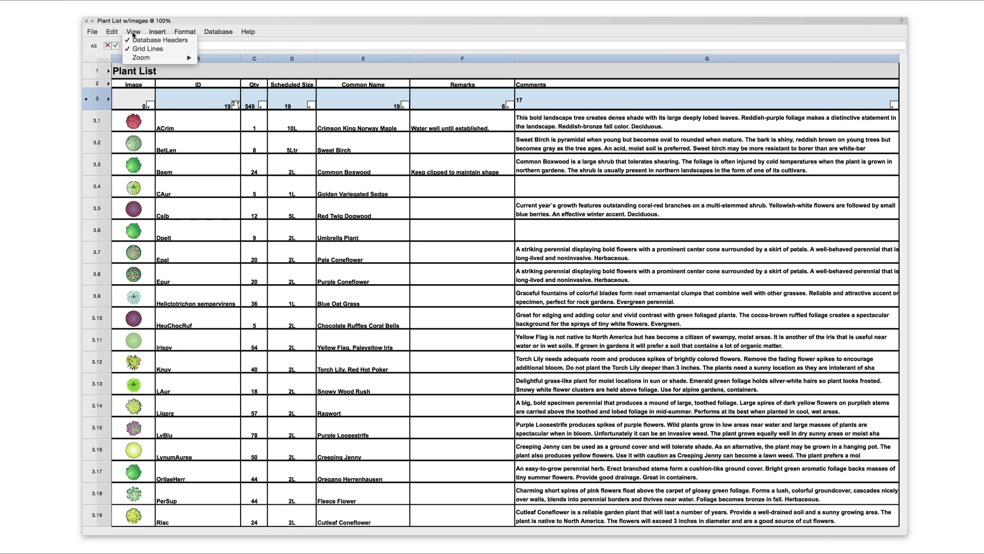
left_click(147, 44)
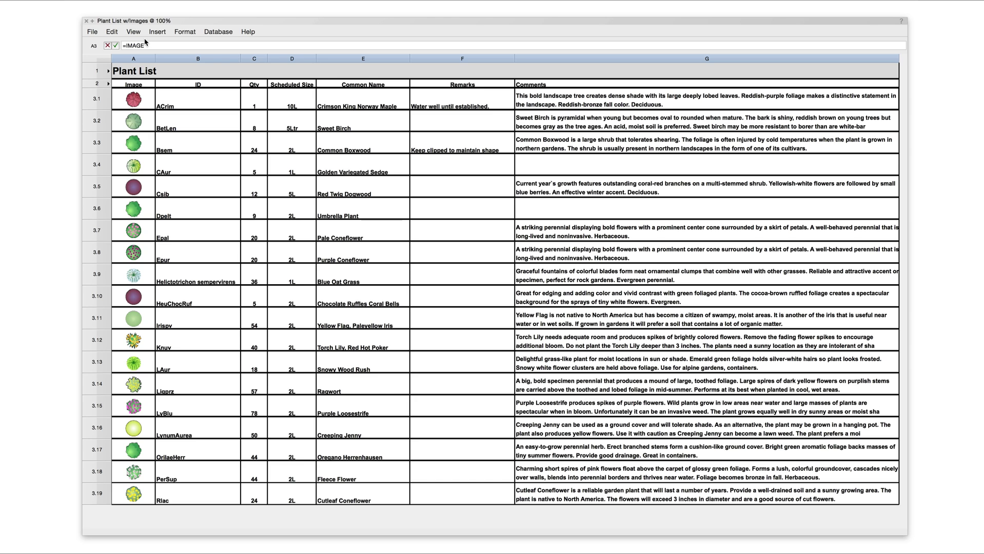
left_click(135, 32)
left_click(139, 41)
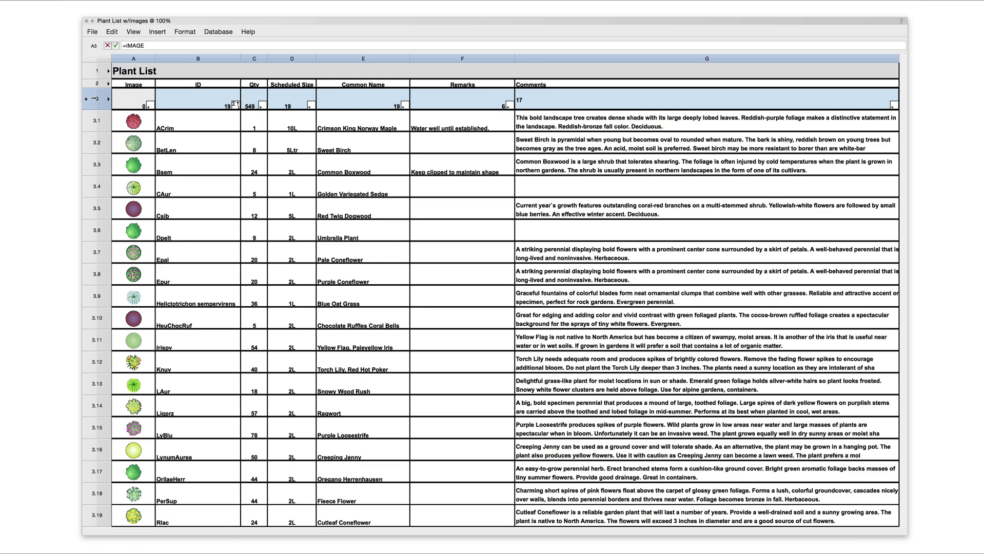
Open the report definition of Plant List database row 3 to inspect its criteria and columns, and close it unchanged.
left_click(215, 33)
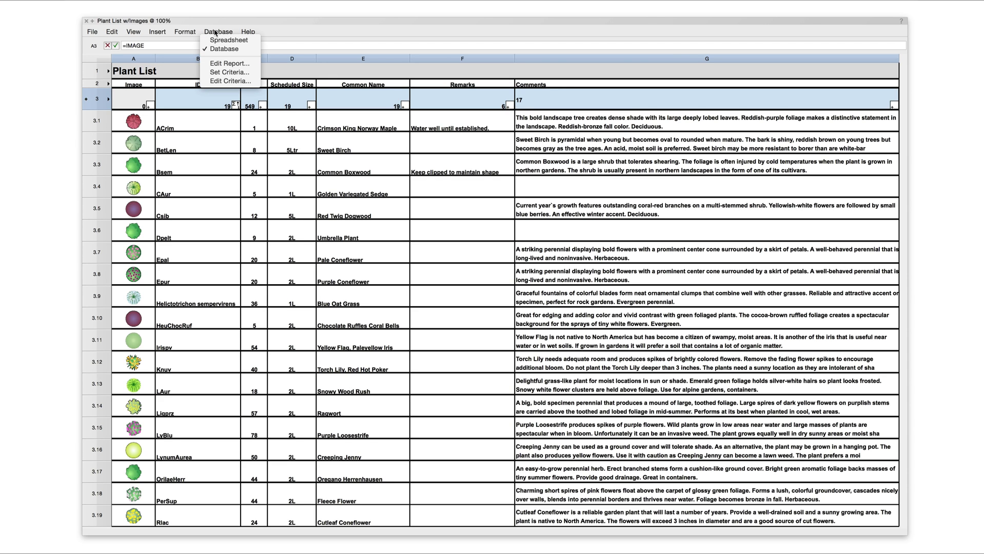
left_click(221, 63)
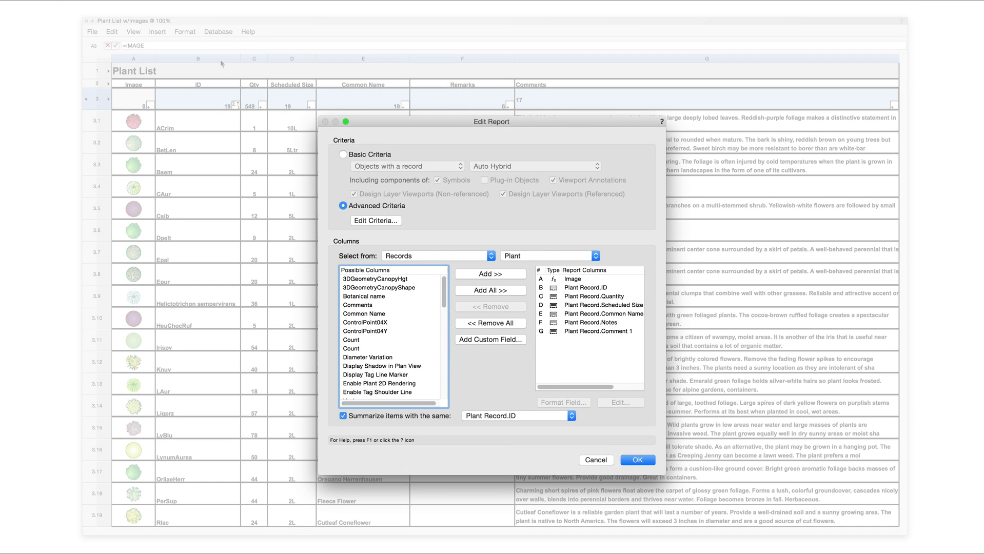
key("Return")
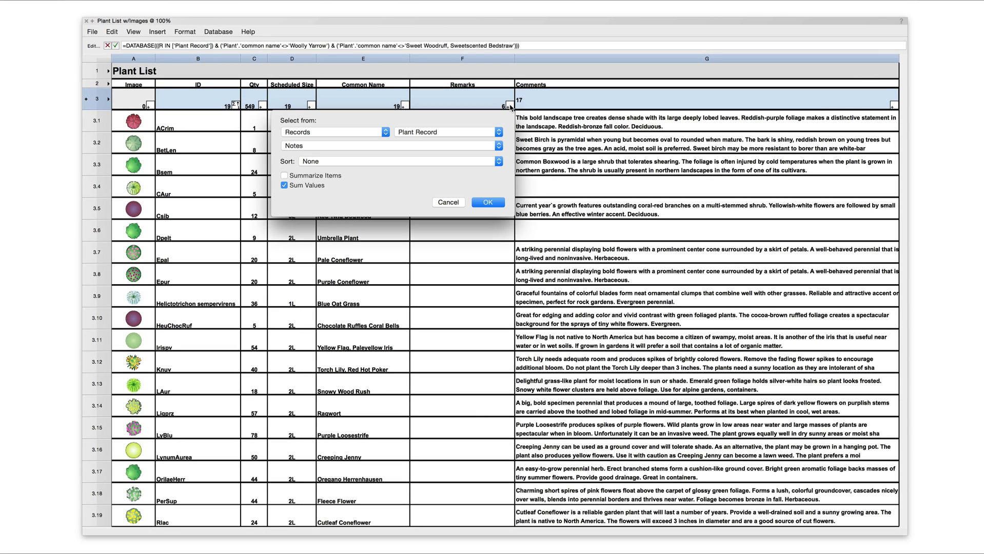
Inspect the data source, sort, summarize and sum settings of the Remarks and Image columns in the database header row.
left_click(419, 162)
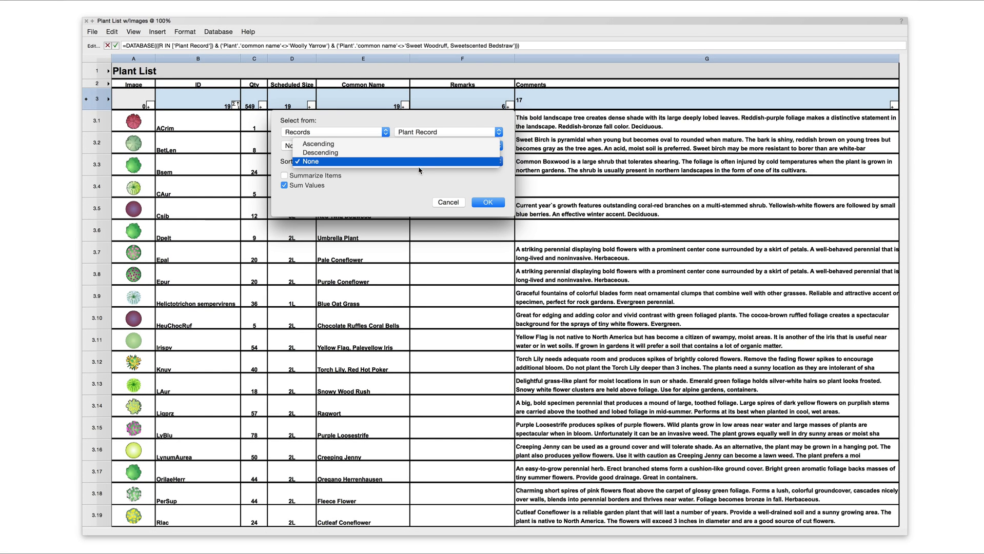
left_click(419, 180)
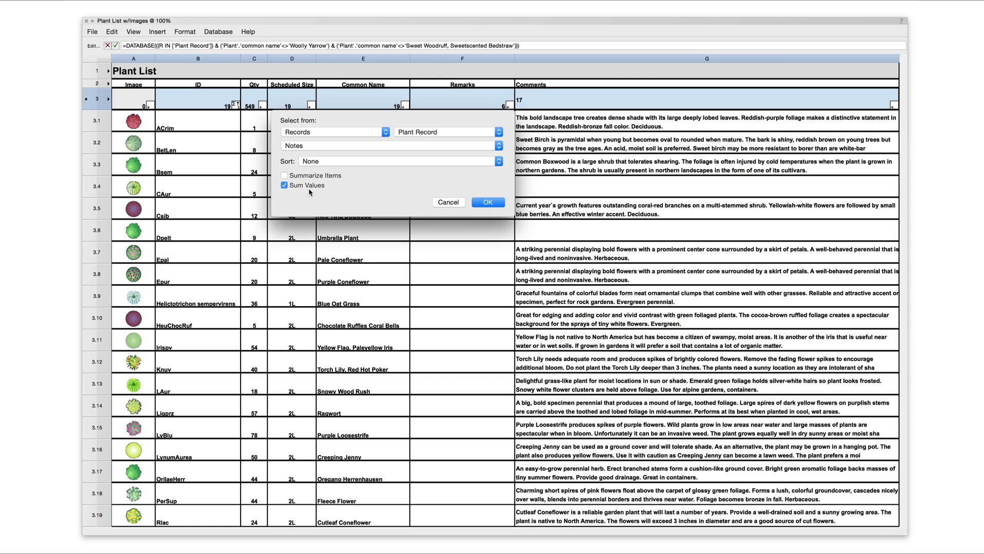
left_click(485, 203)
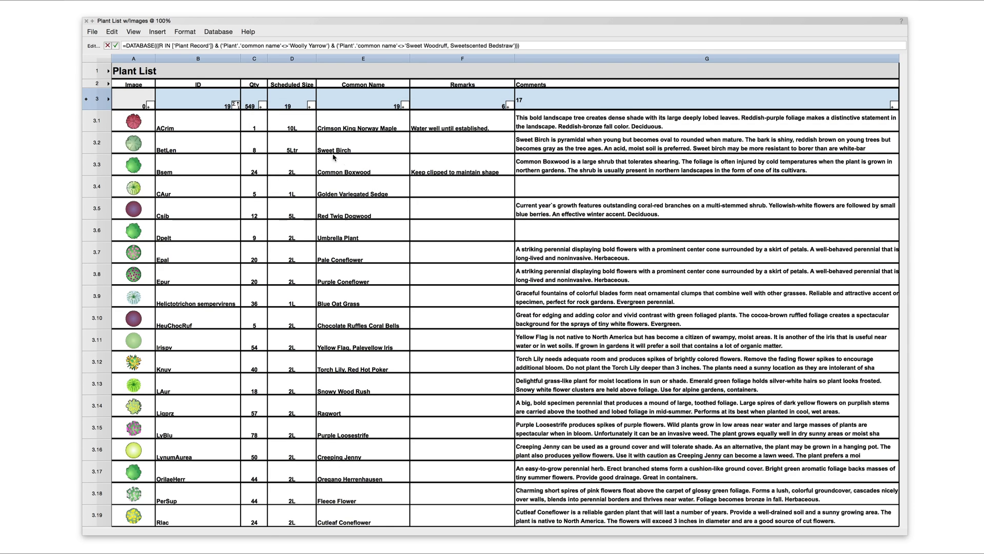
left_click(149, 106)
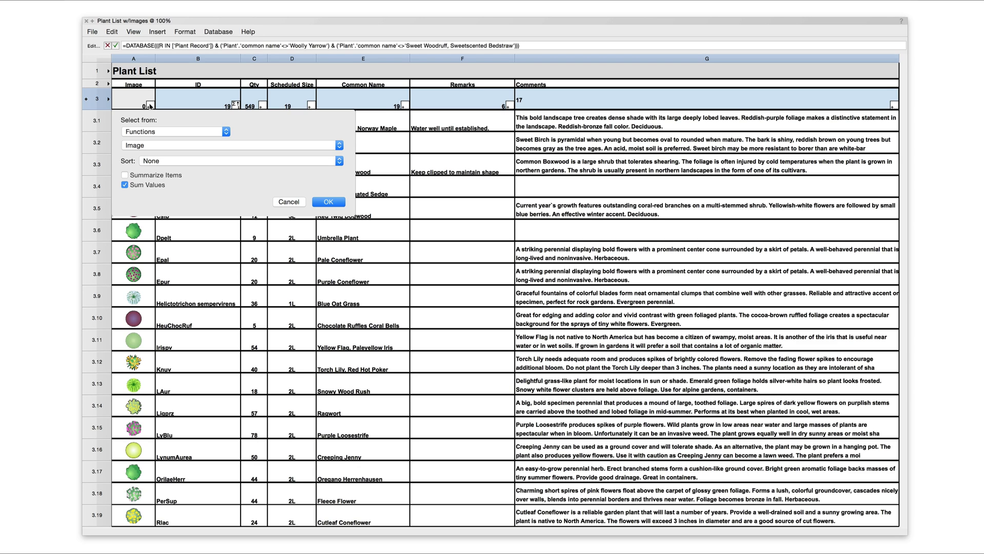
key("Escape")
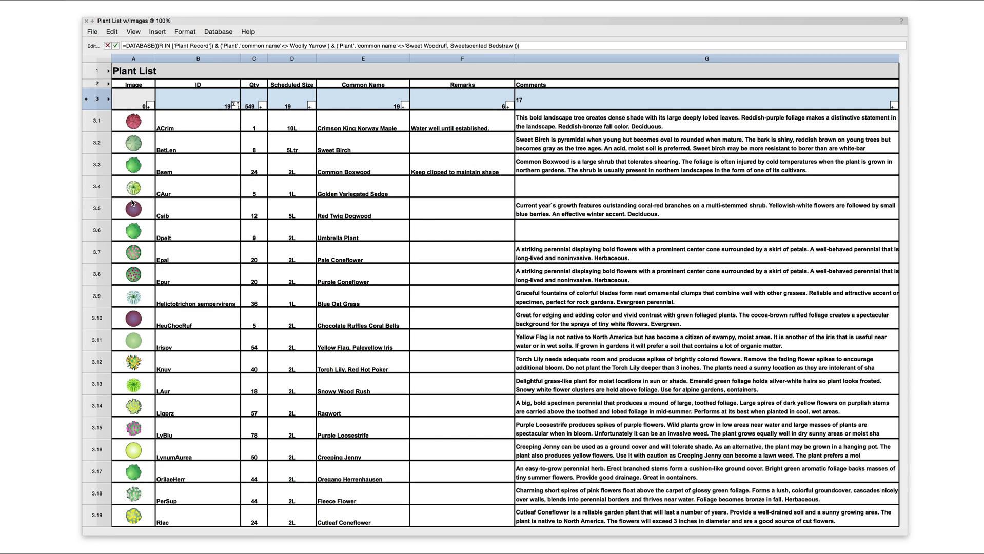
Select the ID, Qty and Scheduled Size cells of row 3.1 and review their number, alignment, font and border formats.
left_click(214, 91)
right_click(283, 126)
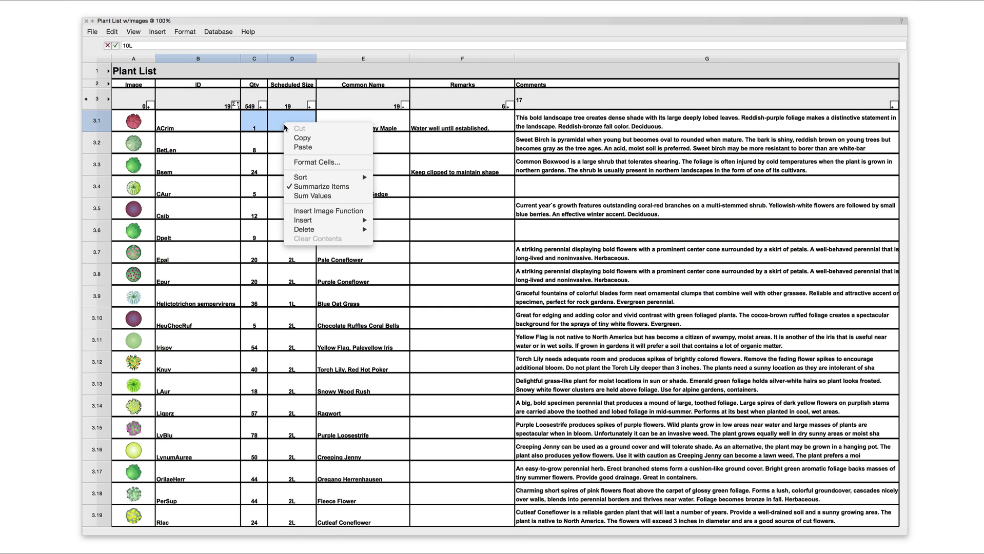
left_click(191, 35)
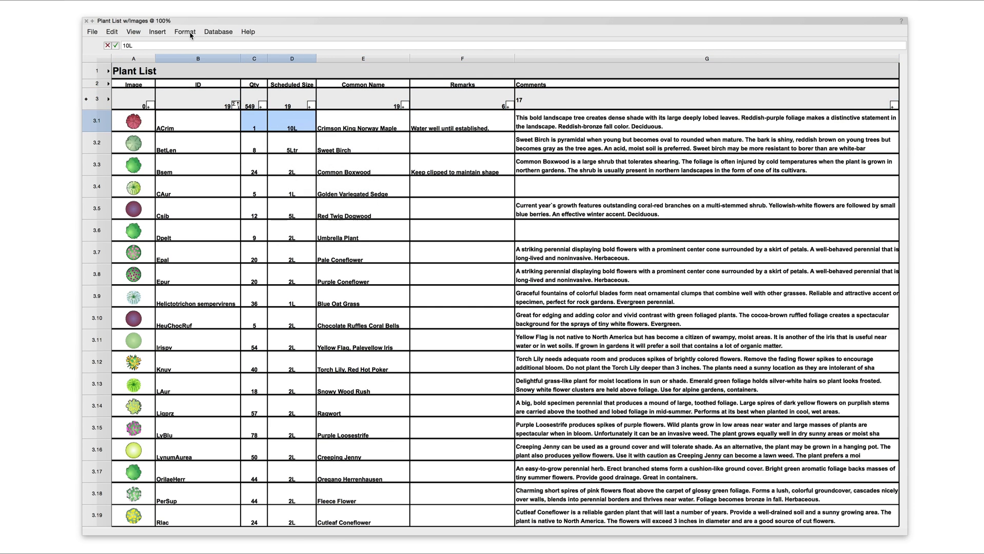
left_click(191, 34)
left_click(188, 41)
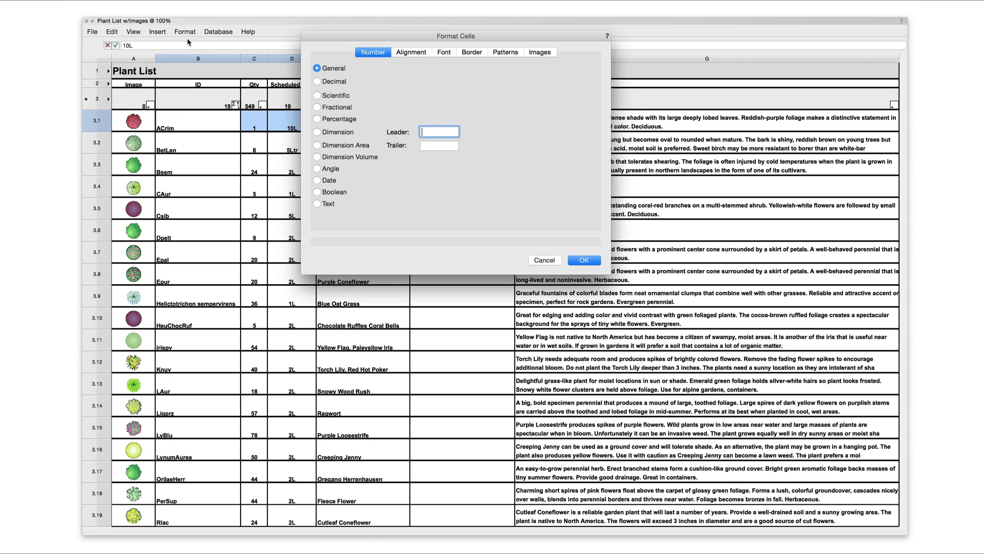
left_click(417, 56)
left_click(439, 53)
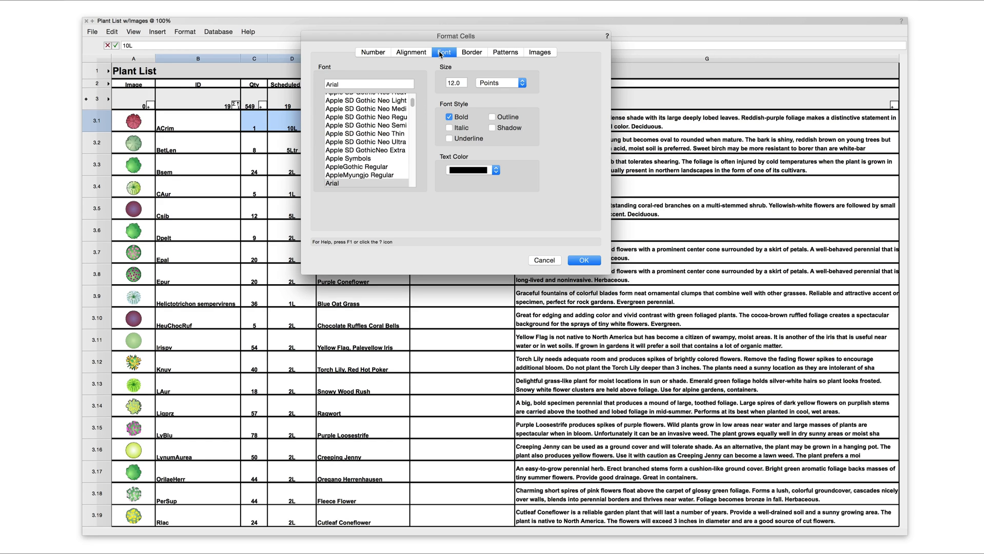
left_click(468, 53)
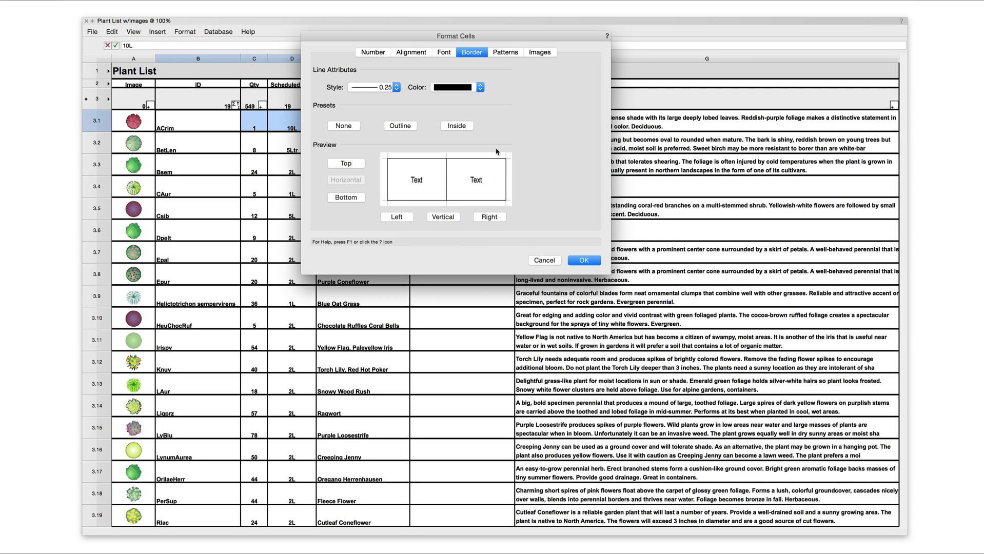
left_click(542, 261)
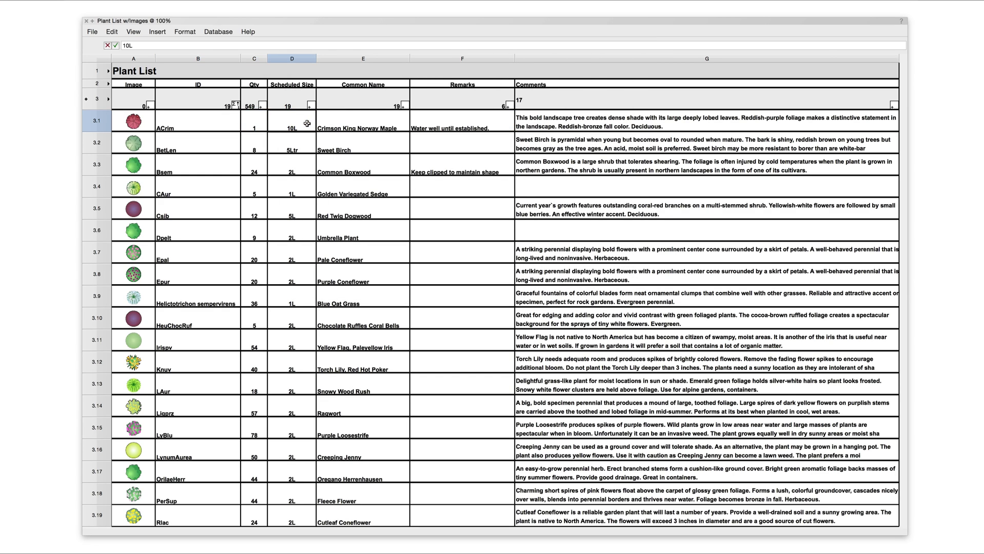
Select the Remarks cell of row 3.1 and examine the worksheet's recalculate, import, export and print commands.
left_click(366, 124)
left_click(439, 127)
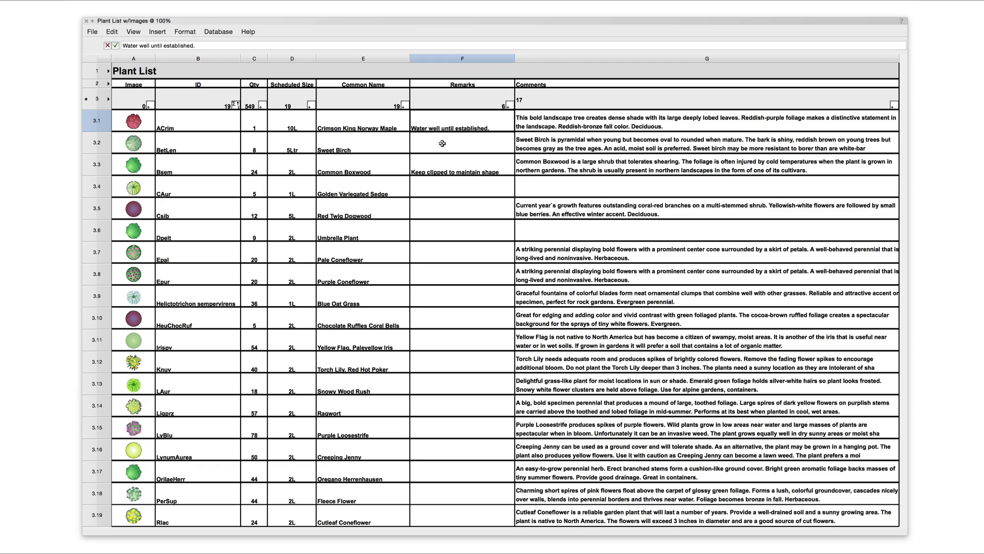
left_click(94, 33)
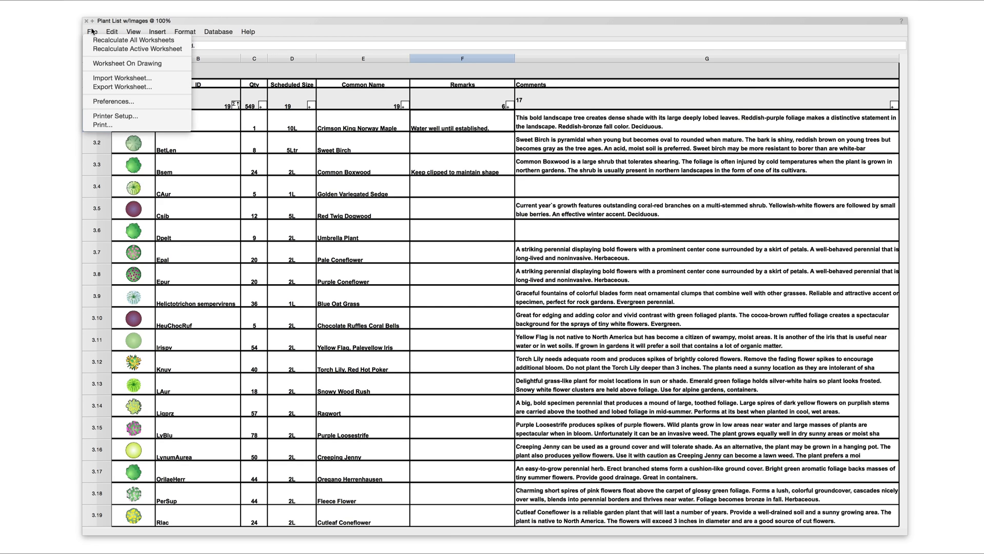